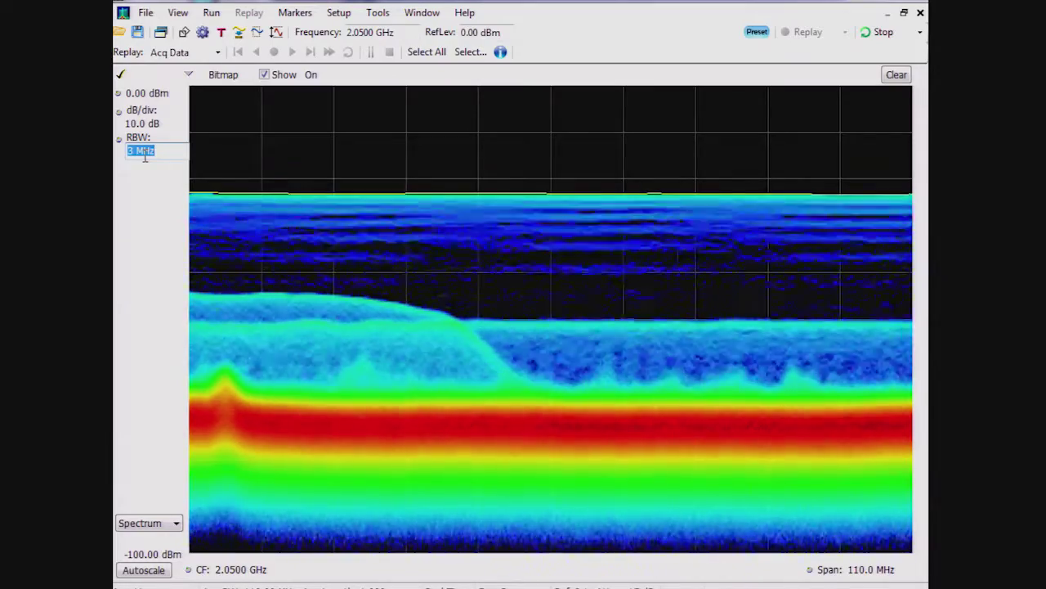
Step the DPX resolution bandwidth down from 3 MHz through 500 kHz to 300 kHz
scroll(145, 151, "down", 1)
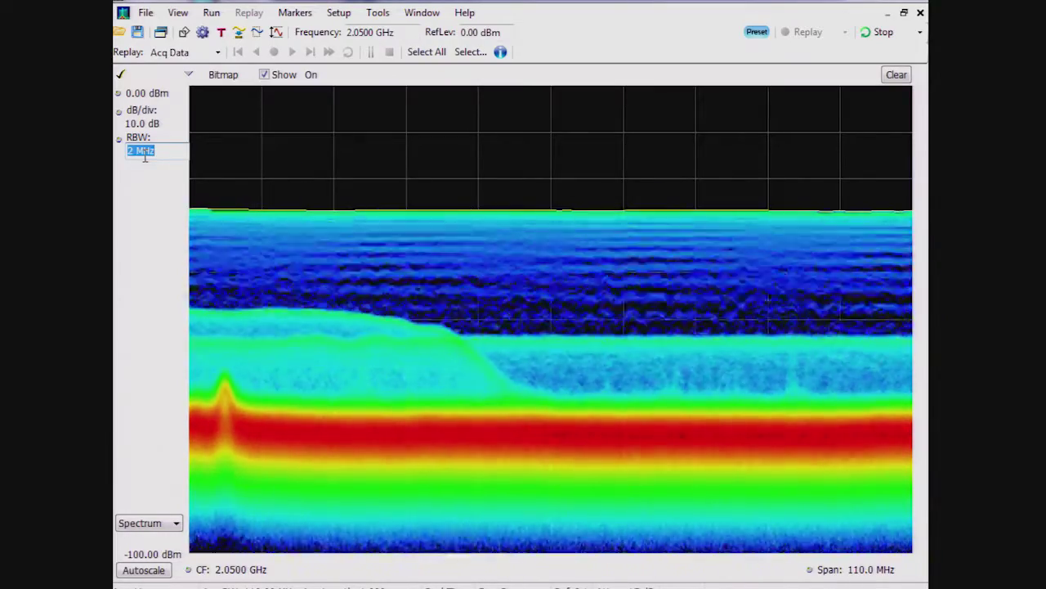
scroll(145, 157, "down", 1)
scroll(144, 157, "down", 1)
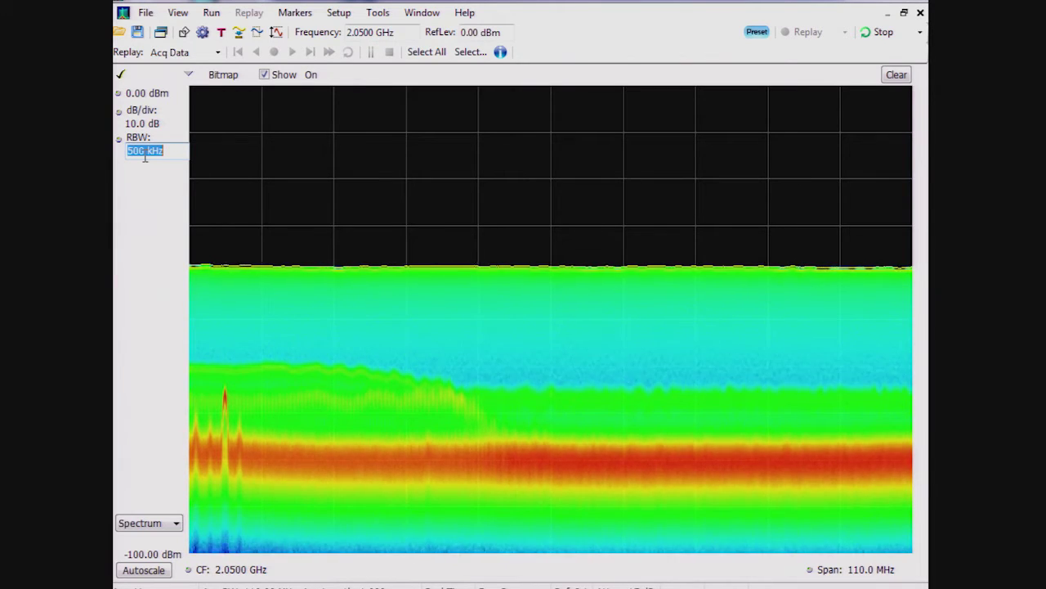
scroll(145, 157, "down", 1)
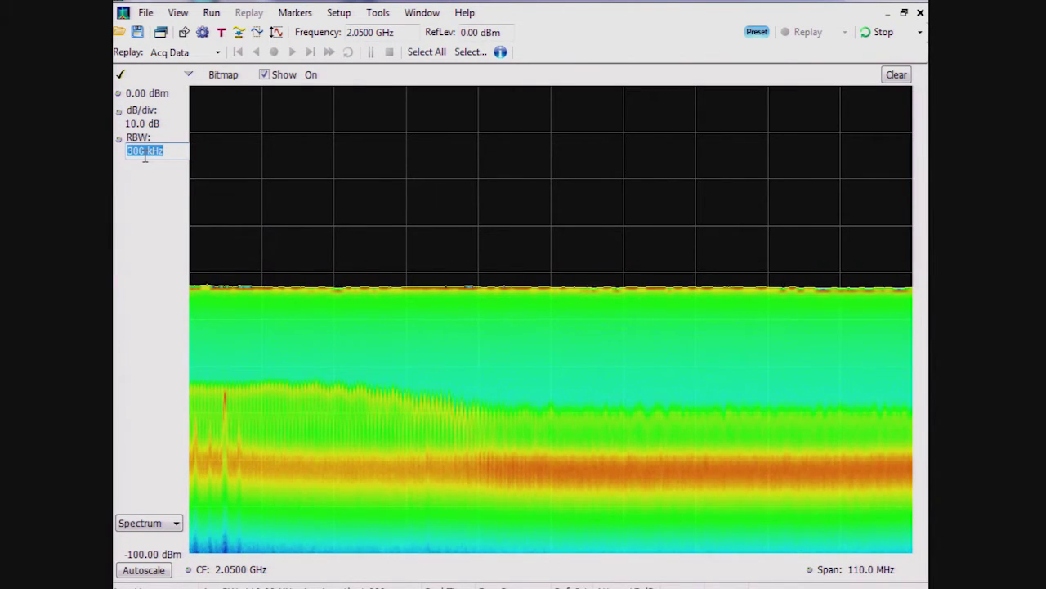
Restore the RBW to 3.00 MHz and begin entering a 3.7 GHz value
type("3.00 ")
type("M")
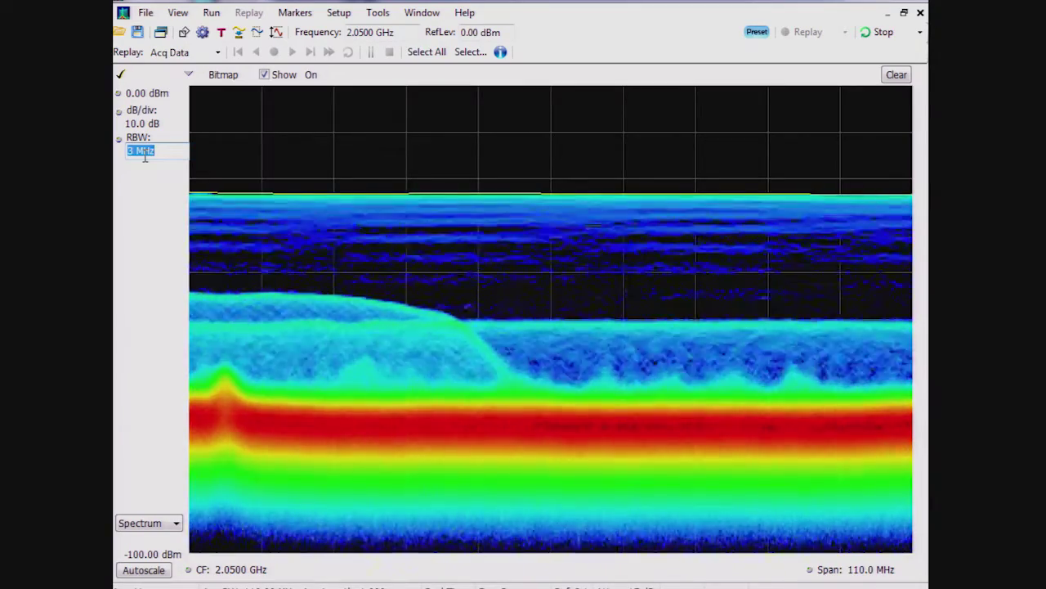
key("Tab")
type("3.7 ")
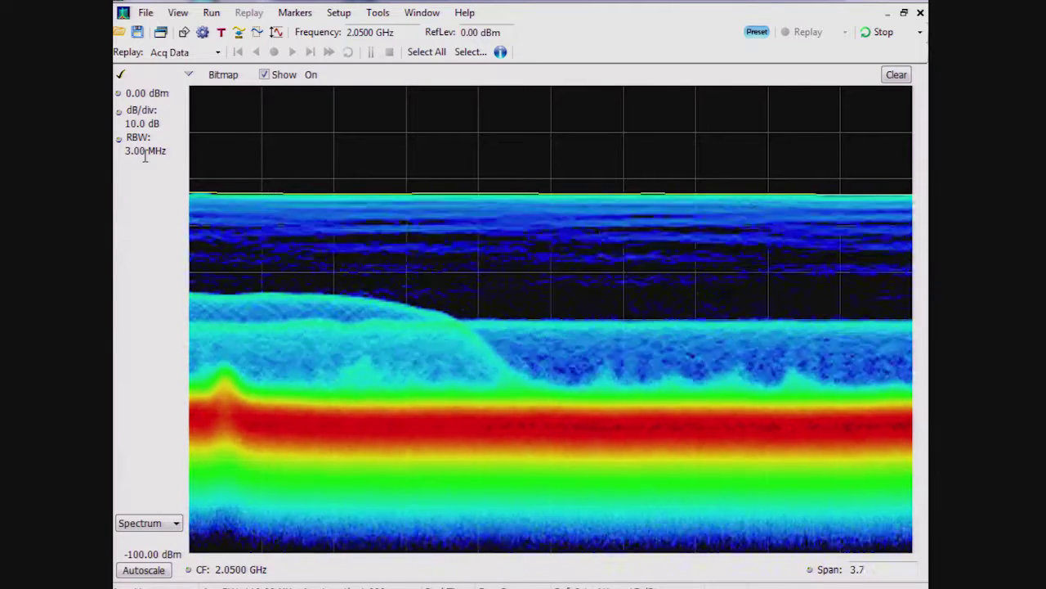
type("G")
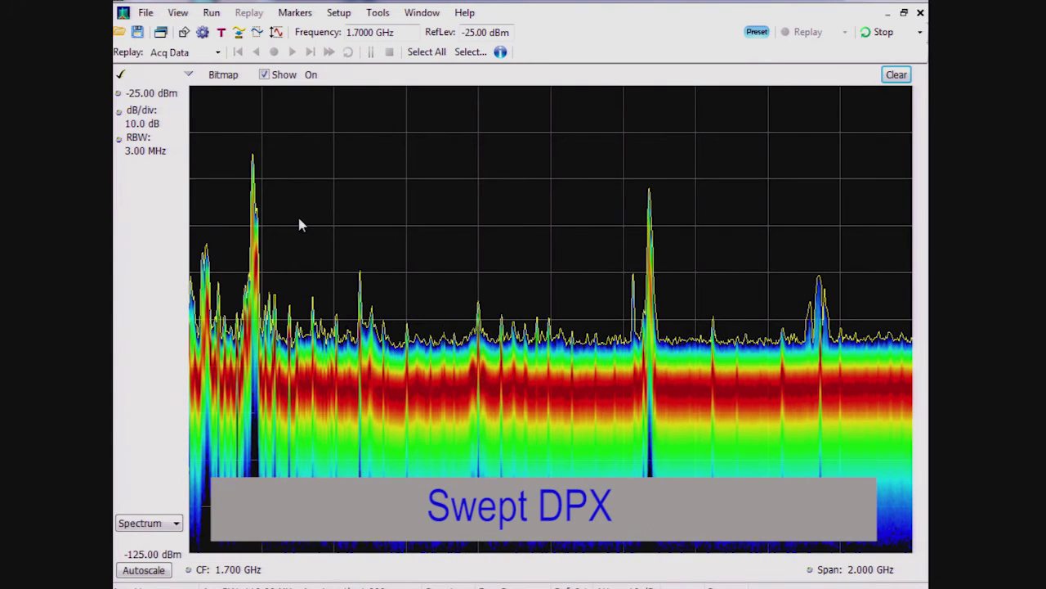
Set the swept DPX dwell time to 1 s in the Freq & Span settings
left_click(202, 33)
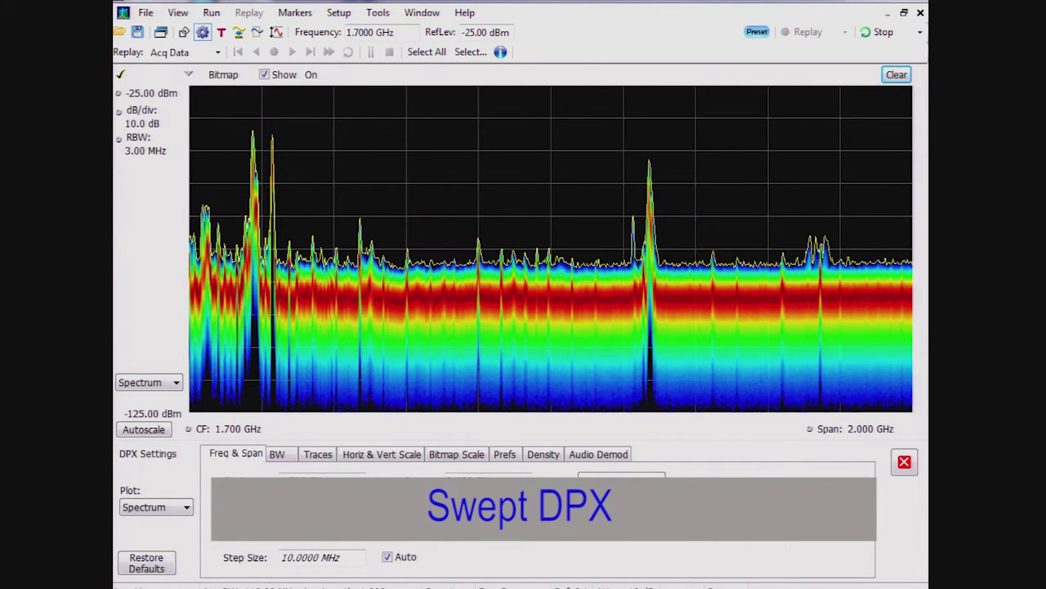
double_click(493, 521)
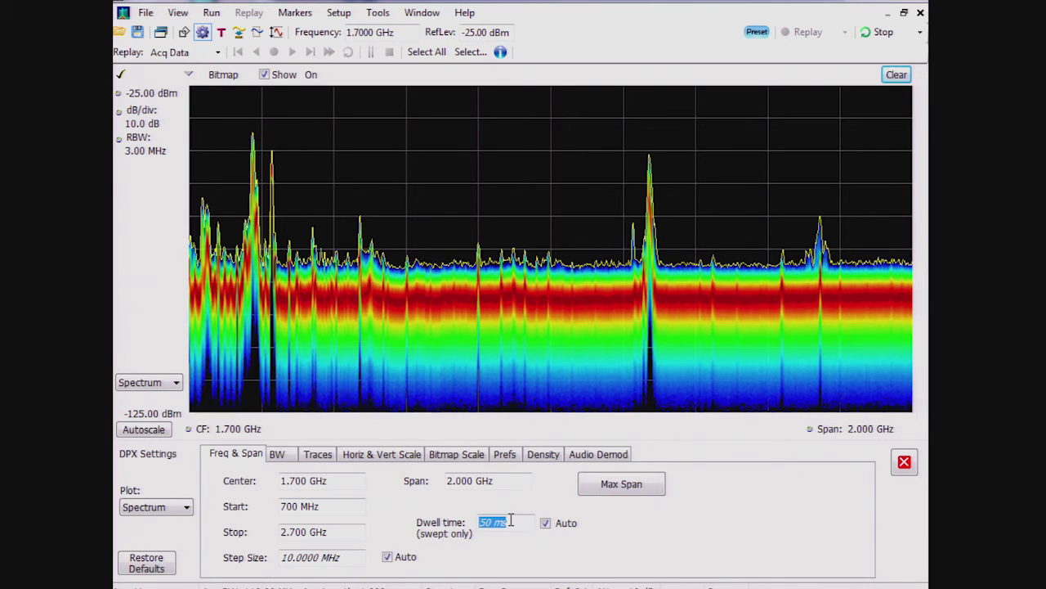
type("1")
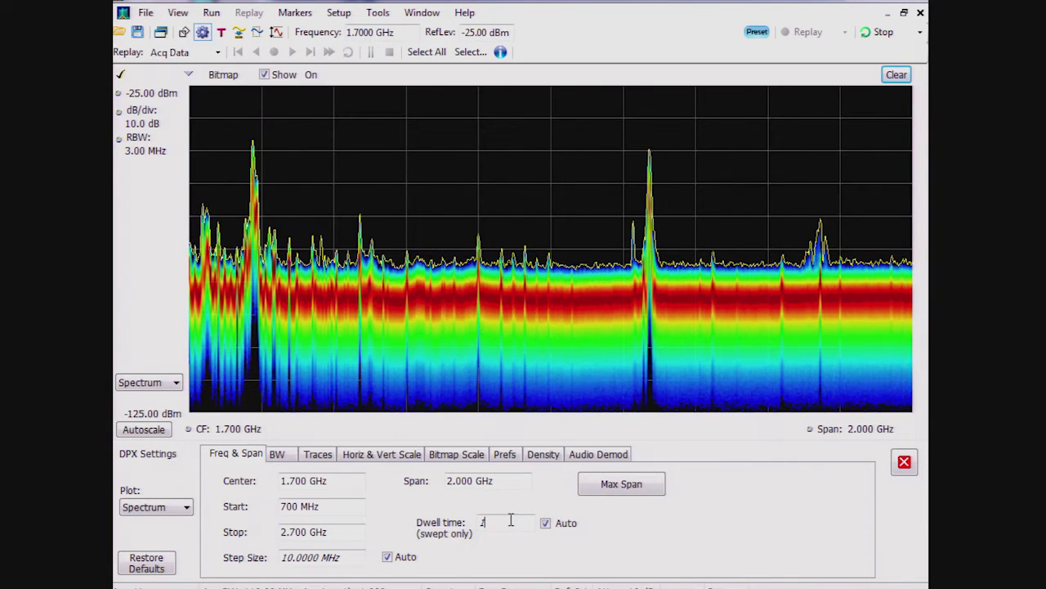
key("Return")
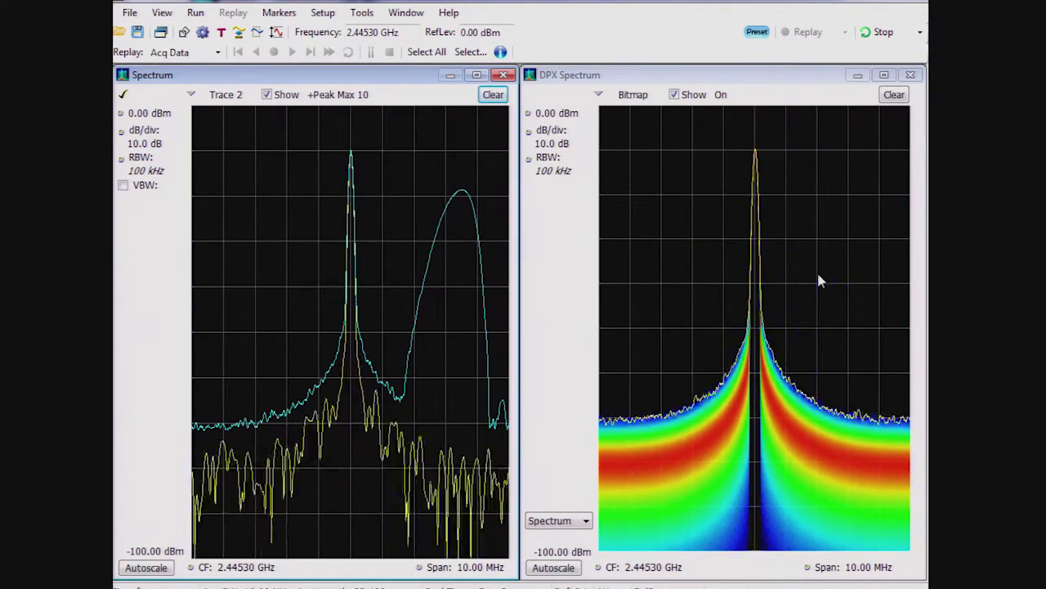
Make the DPX Spectrum the active display
left_click(822, 245)
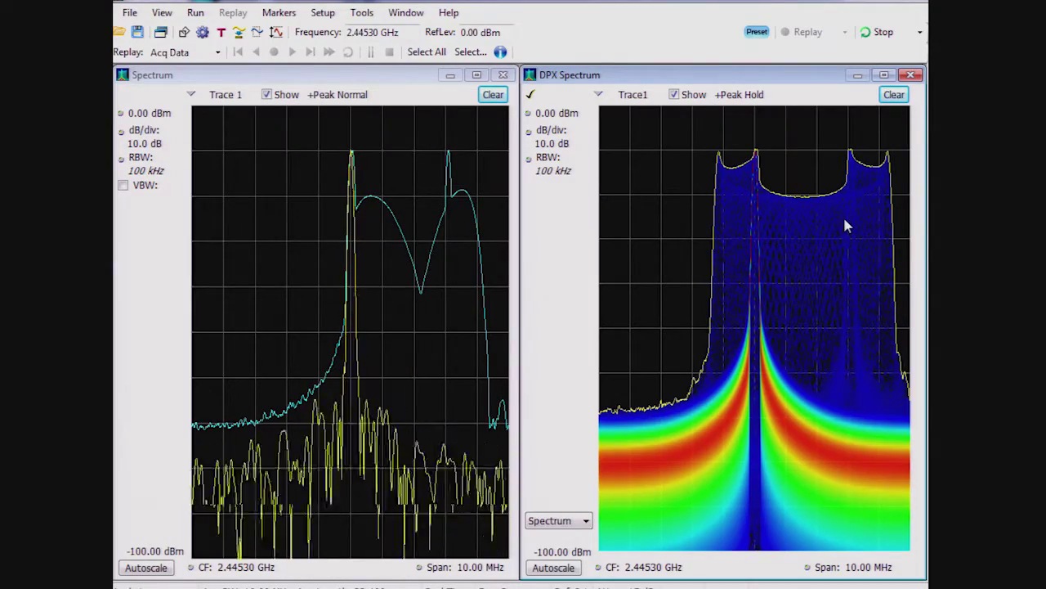
Set a DPX density trigger on the burst right of the carrier and open the Trigger settings
right_click(838, 273)
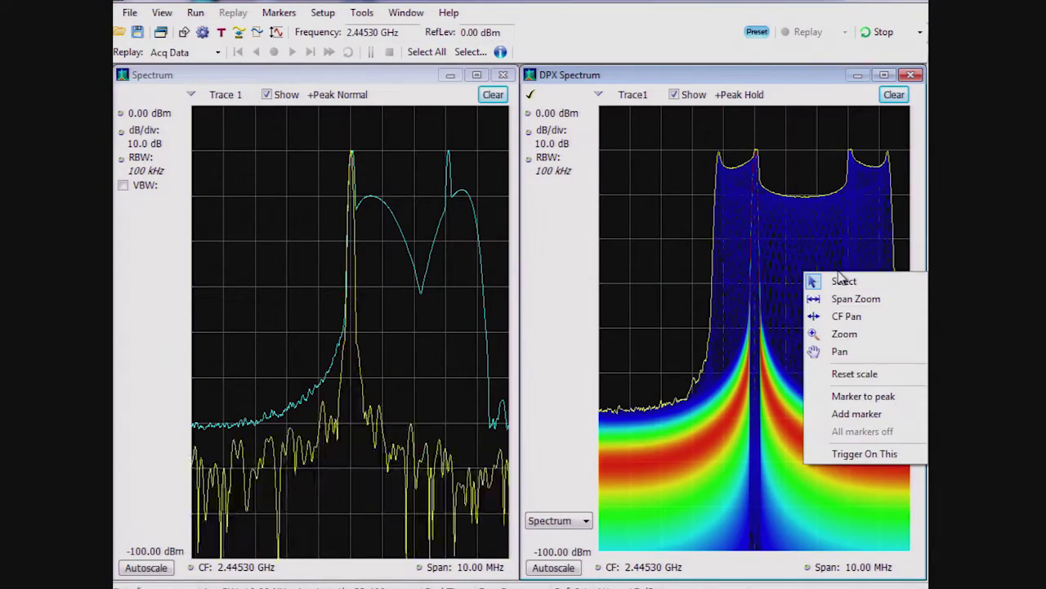
left_click(856, 454)
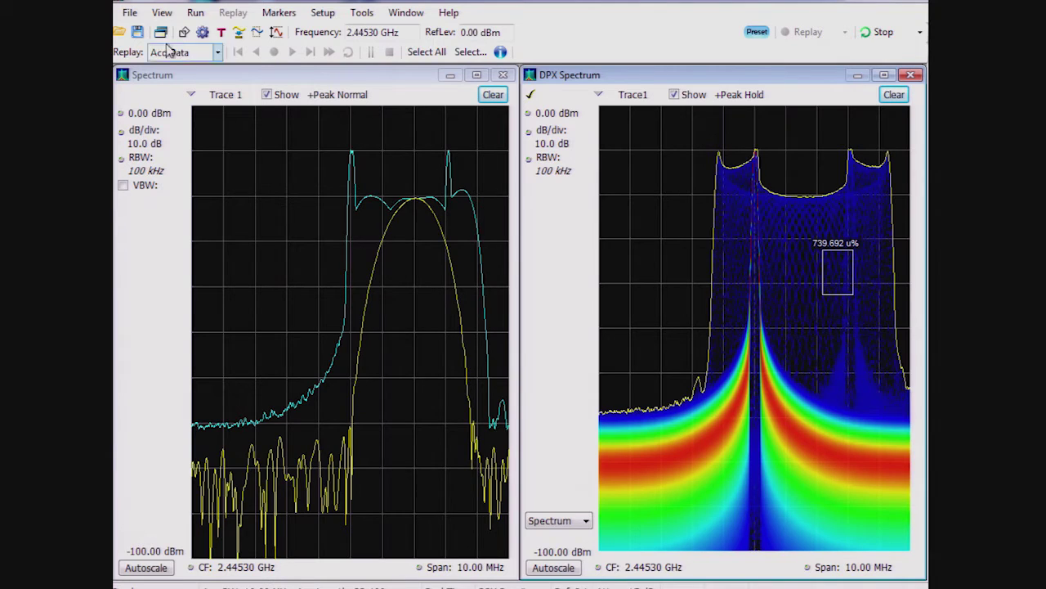
left_click(222, 33)
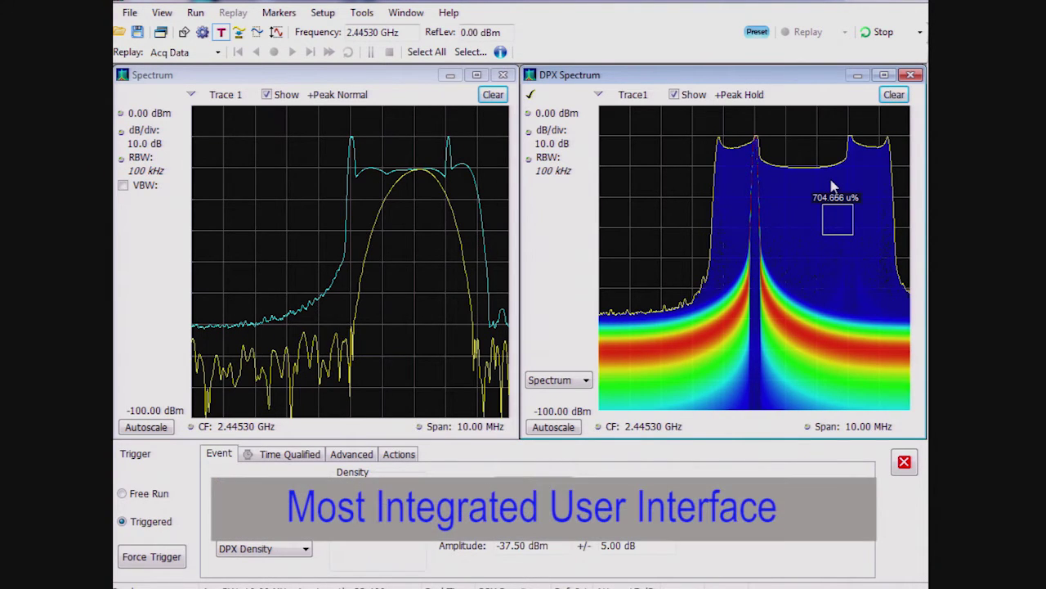
Extend, move and shrink the DPX density box over the spectrum's right shoulder
mouse_move(846, 227)
left_mouse_down()
mouse_move(851, 243)
mouse_move(837, 242)
left_mouse_up()
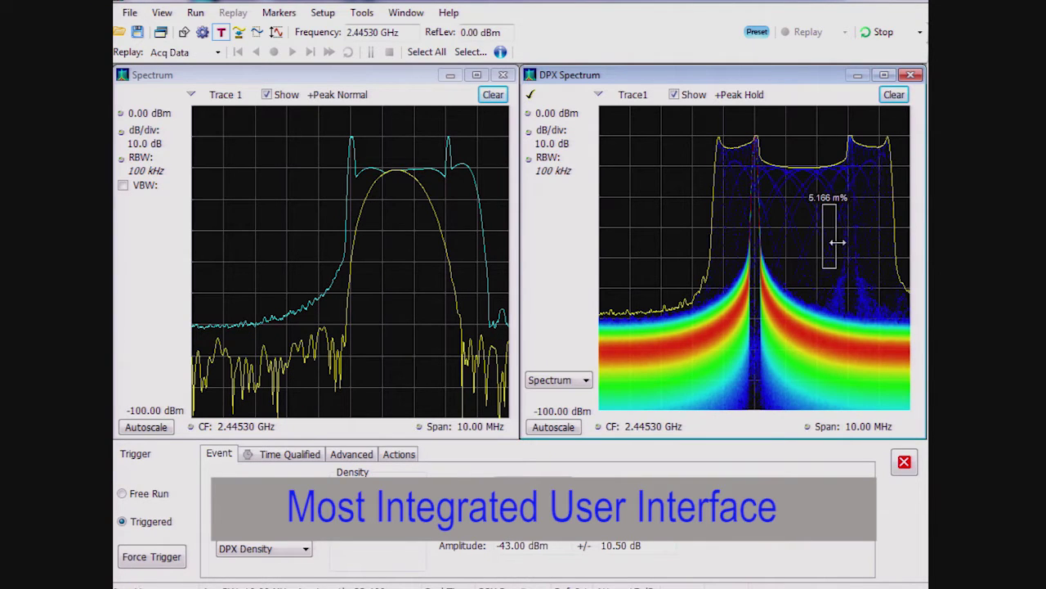
left_click_drag(819, 196, 784, 177)
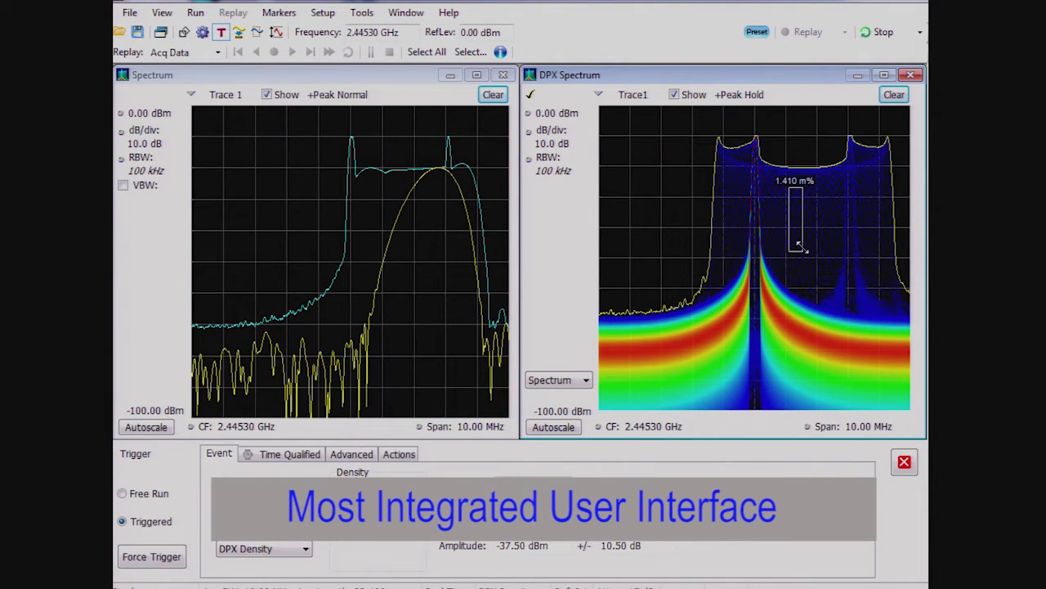
left_click_drag(800, 247, 715, 183)
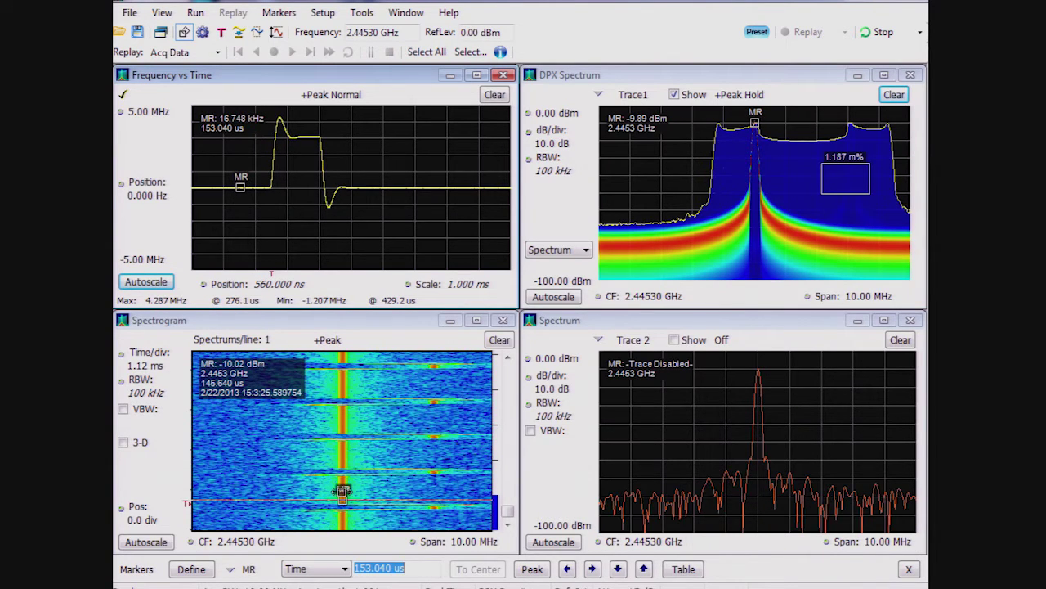
Add marker M1, stop acquisition, and drag M1 onto the reference marker MR
left_click(349, 511)
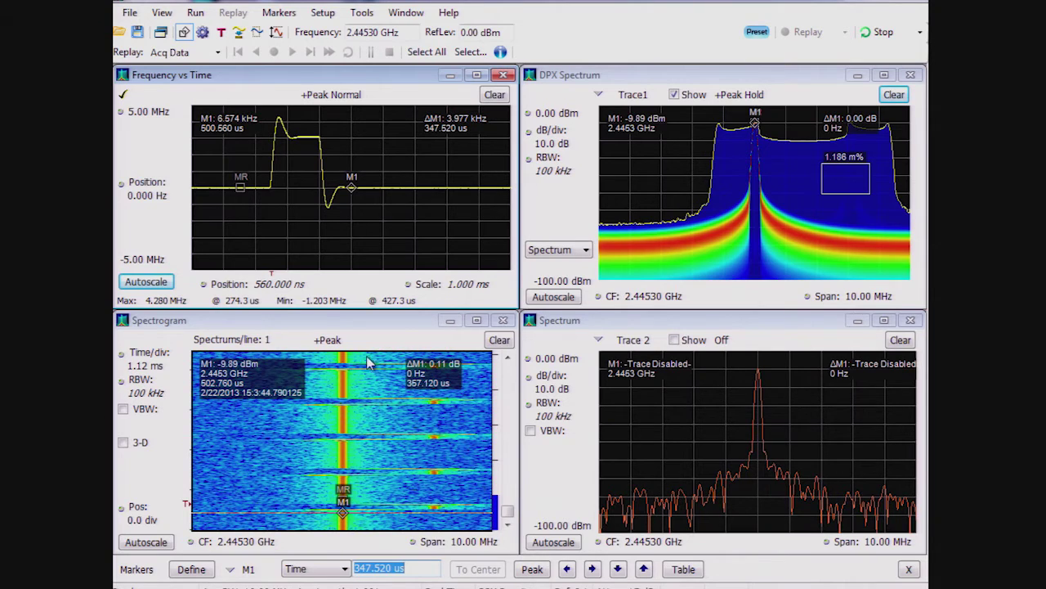
left_click(879, 32)
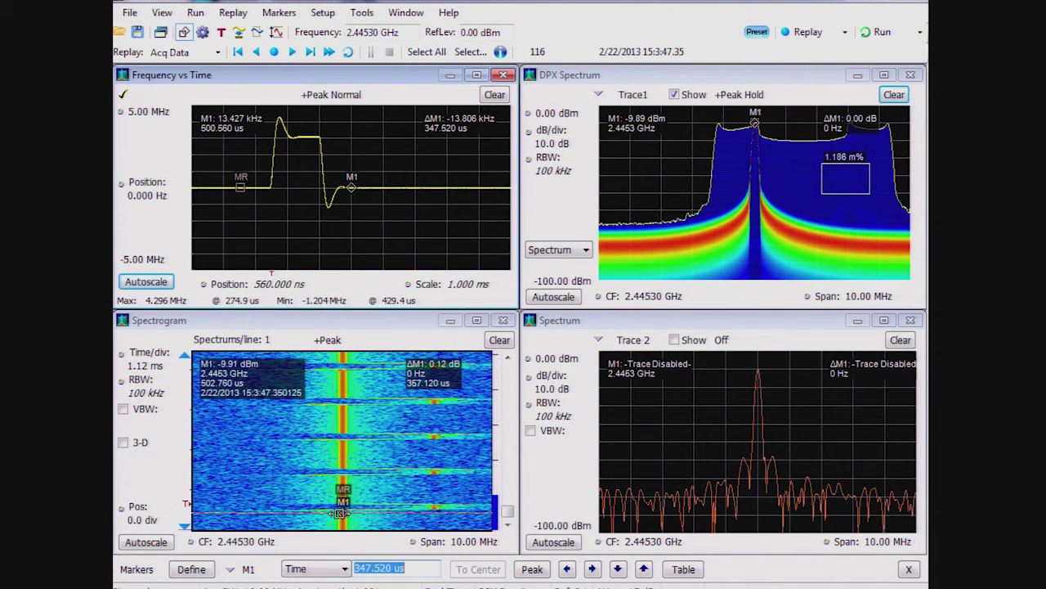
mouse_move(339, 513)
left_mouse_down()
mouse_move(342, 494)
mouse_move(341, 508)
left_mouse_up()
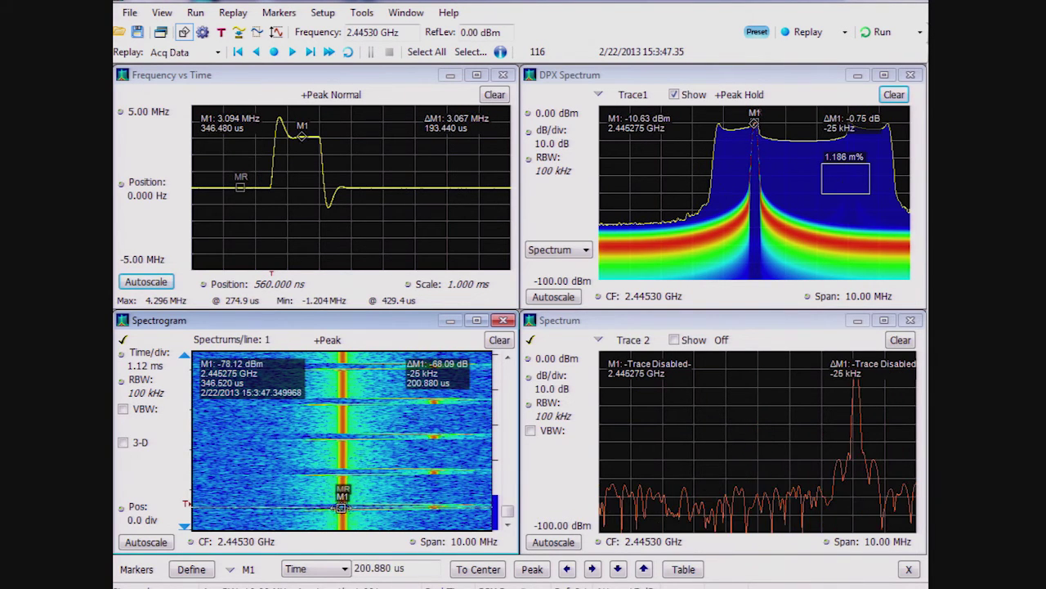
Adjust M1's time to 535.680 us after MR and resume acquisition
left_click(378, 572)
scroll(378, 572, "up", 10)
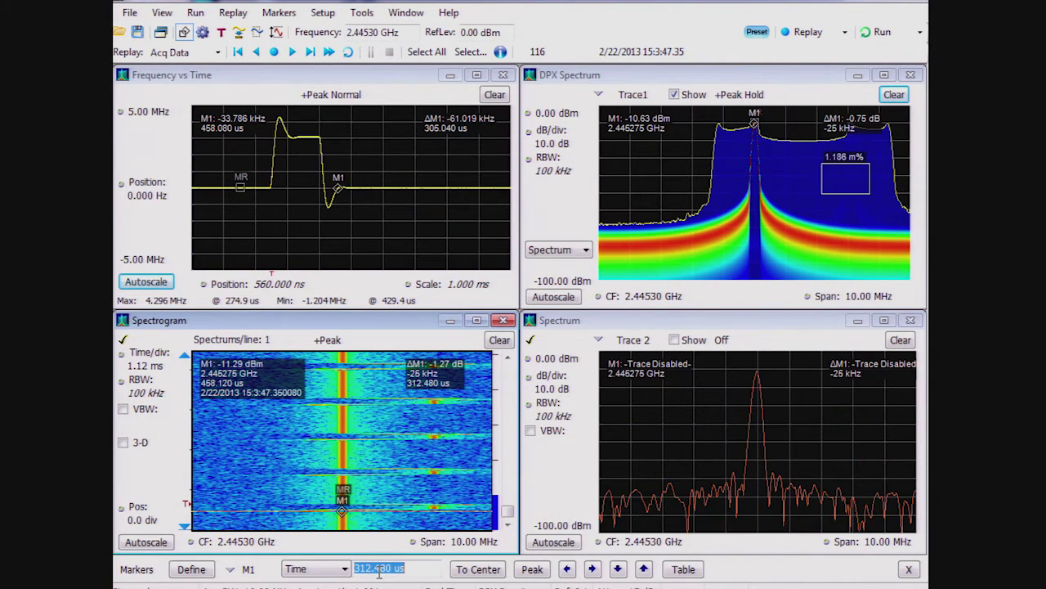
scroll(379, 573, "down", 8)
scroll(377, 574, "up", 10)
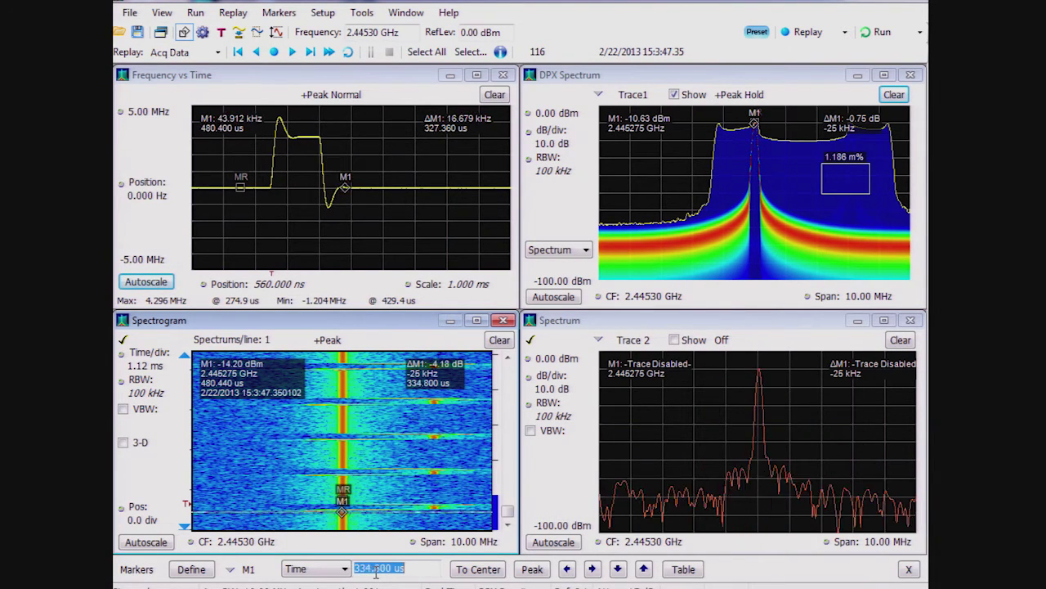
scroll(376, 573, "up", 18)
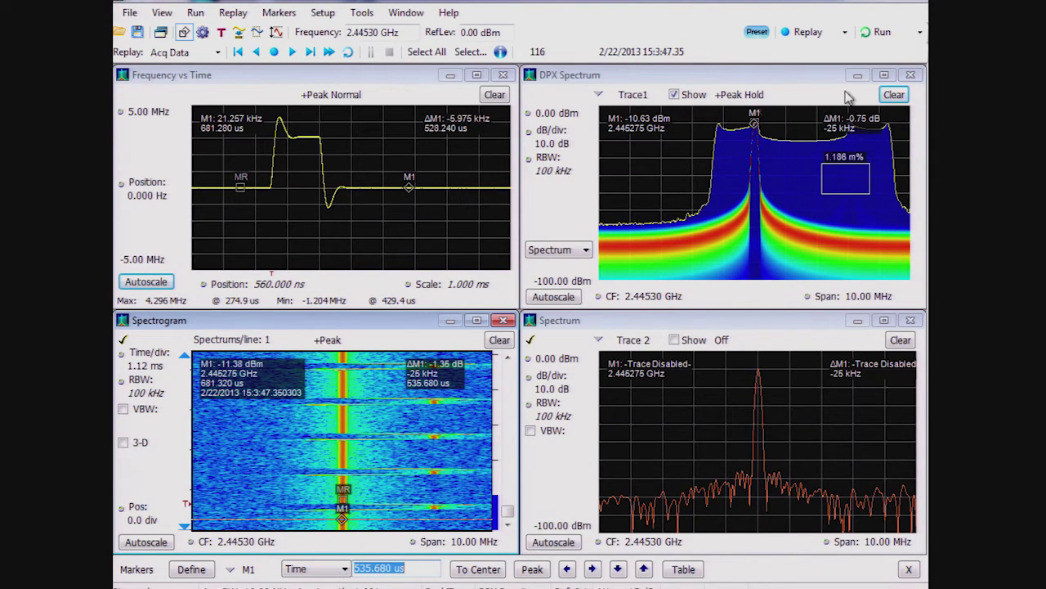
left_click(881, 32)
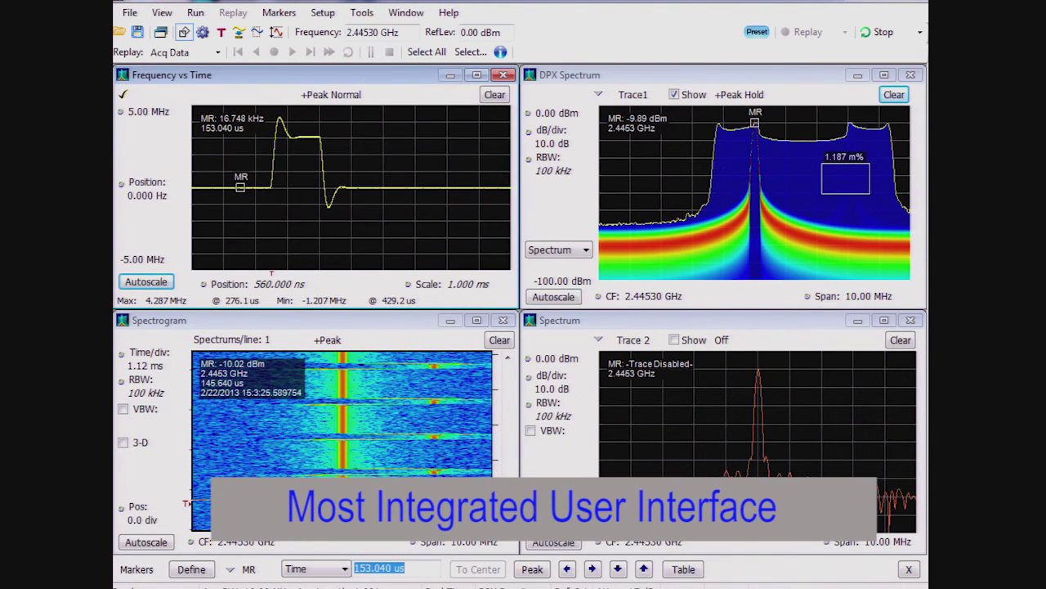
Add marker M1 from the spectrogram's right-click menu
right_click(344, 429)
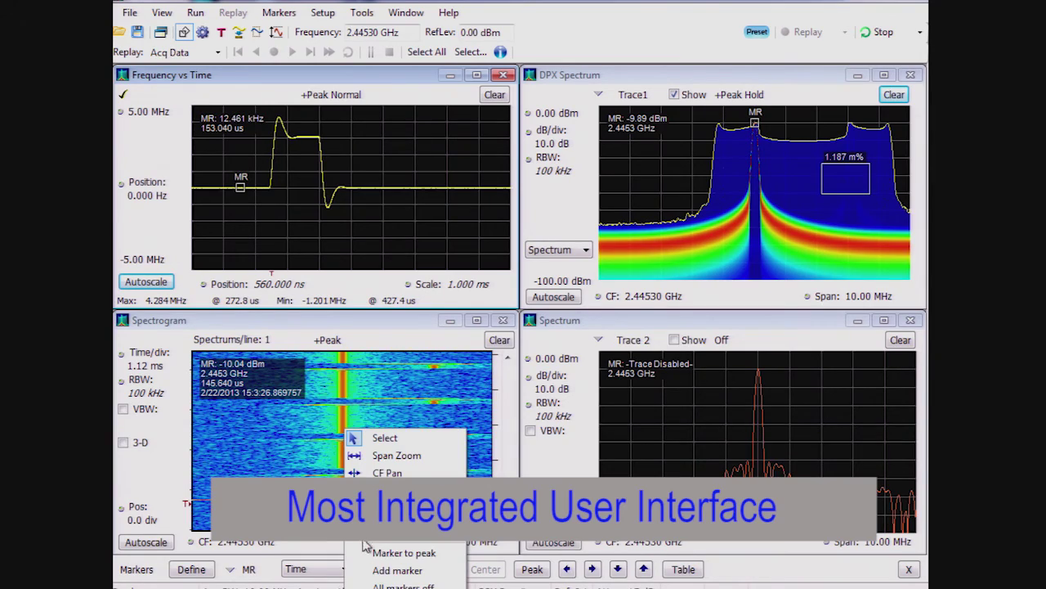
left_click(397, 570)
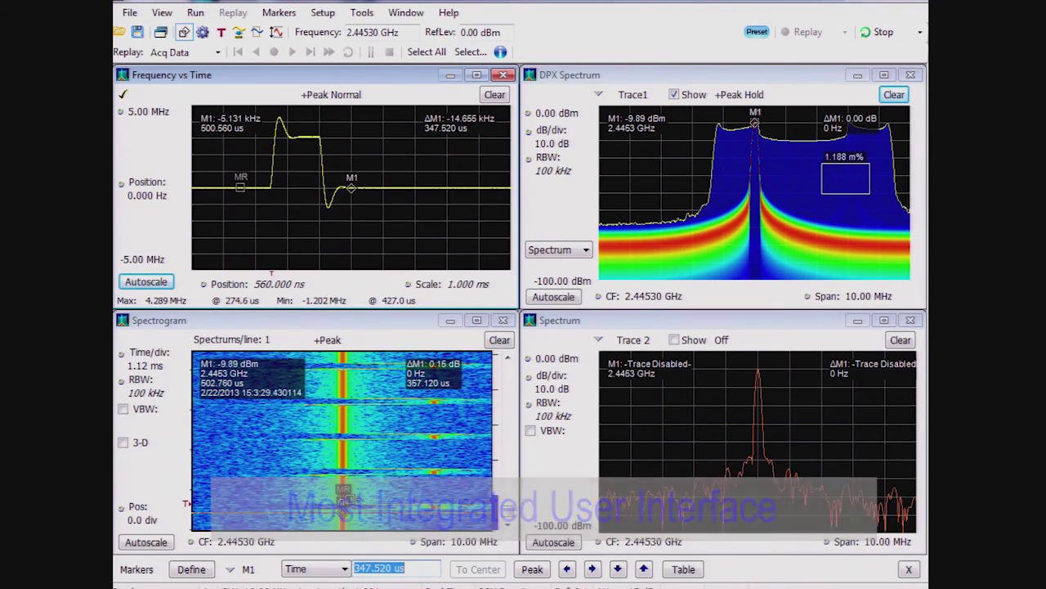